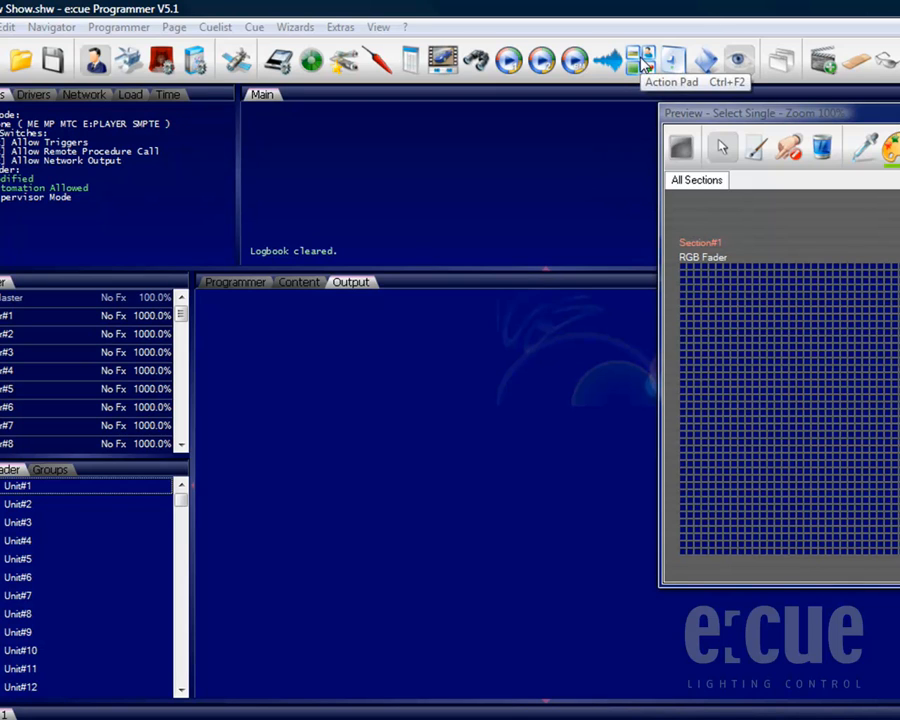
# Open the Action Pad, enable its edit mode and draw a new button near the upper-left corner of the page
pyautogui.click(642, 62)
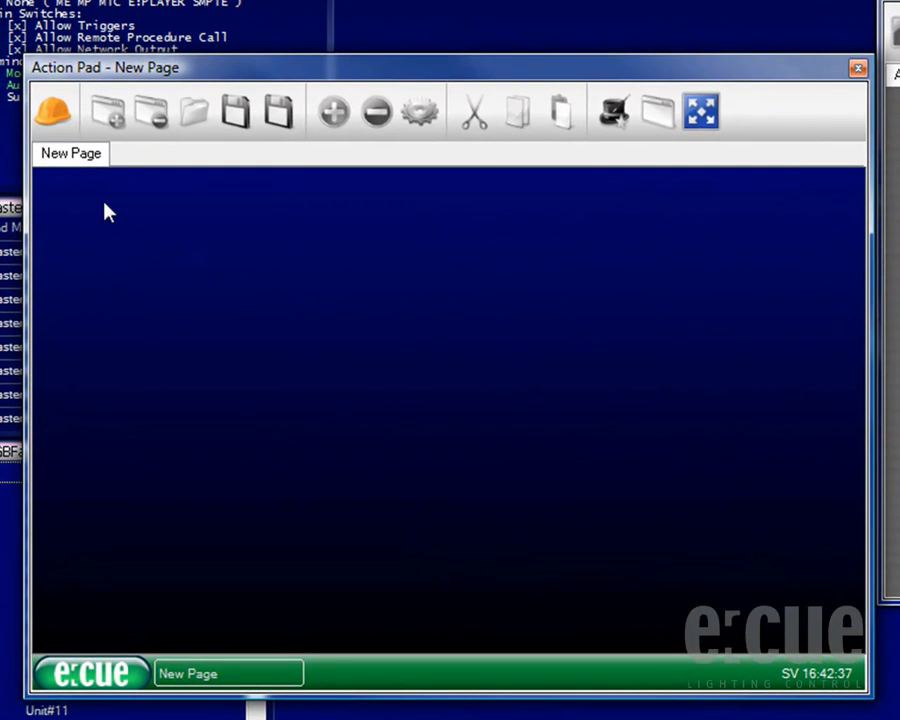
pyautogui.click(55, 118)
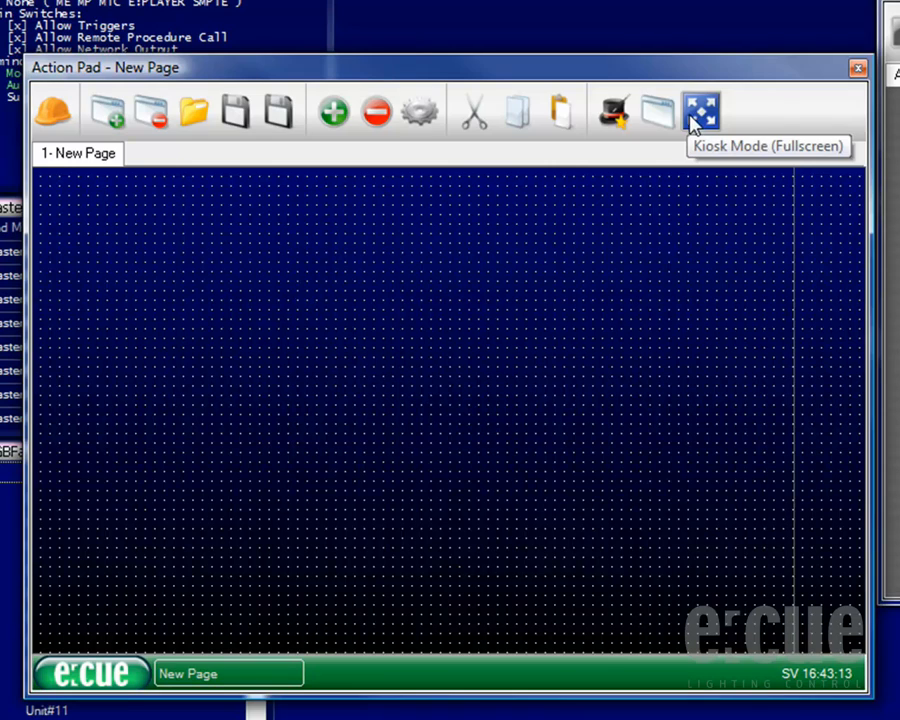
pyautogui.click(333, 114)
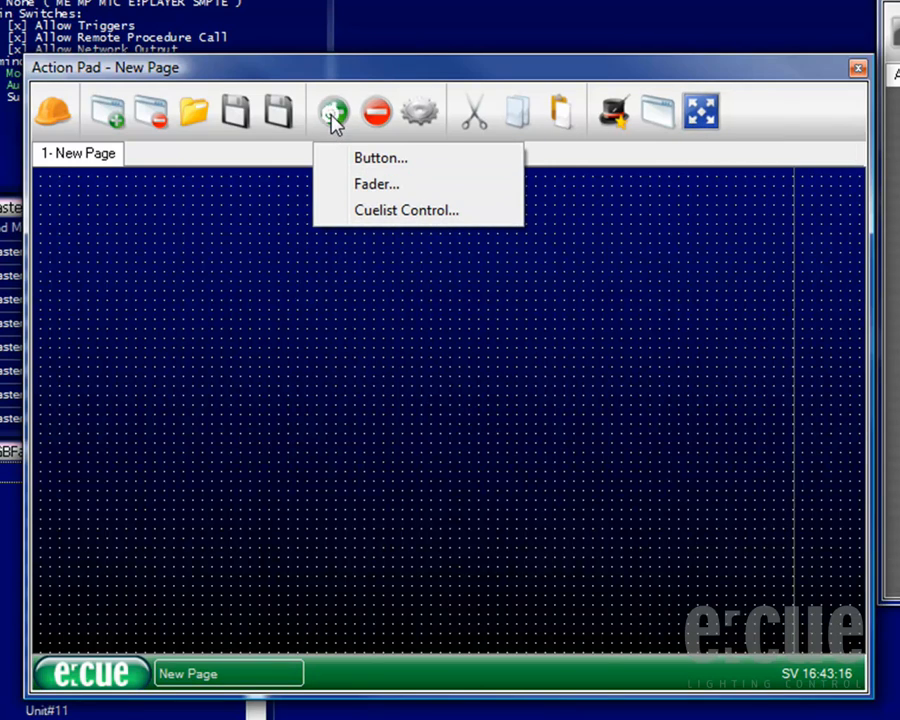
pyautogui.click(362, 160)
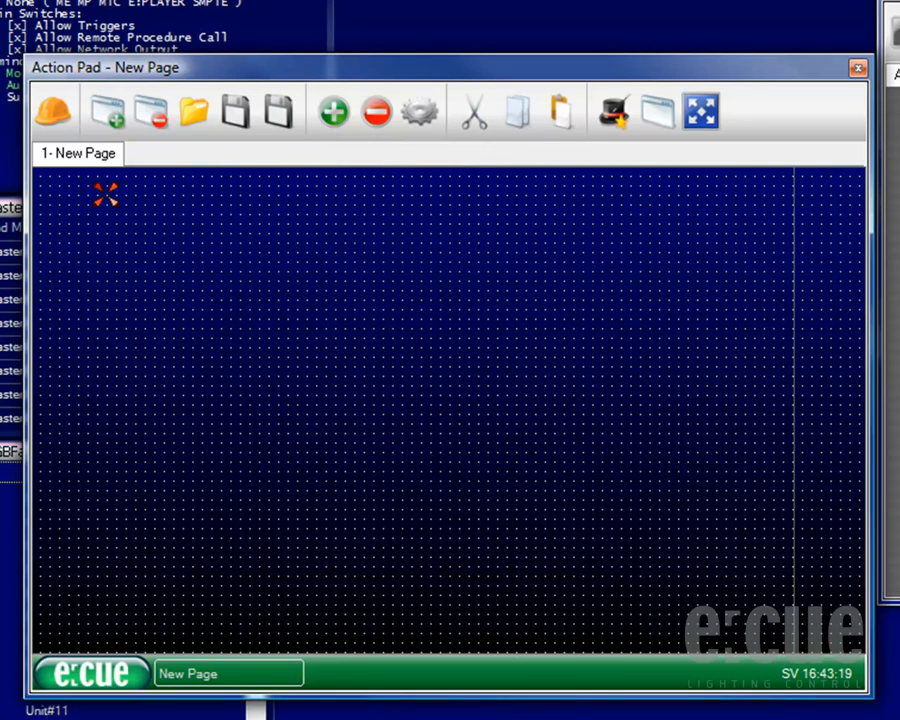
pyautogui.moveTo(89, 196); pyautogui.dragTo(240, 315)
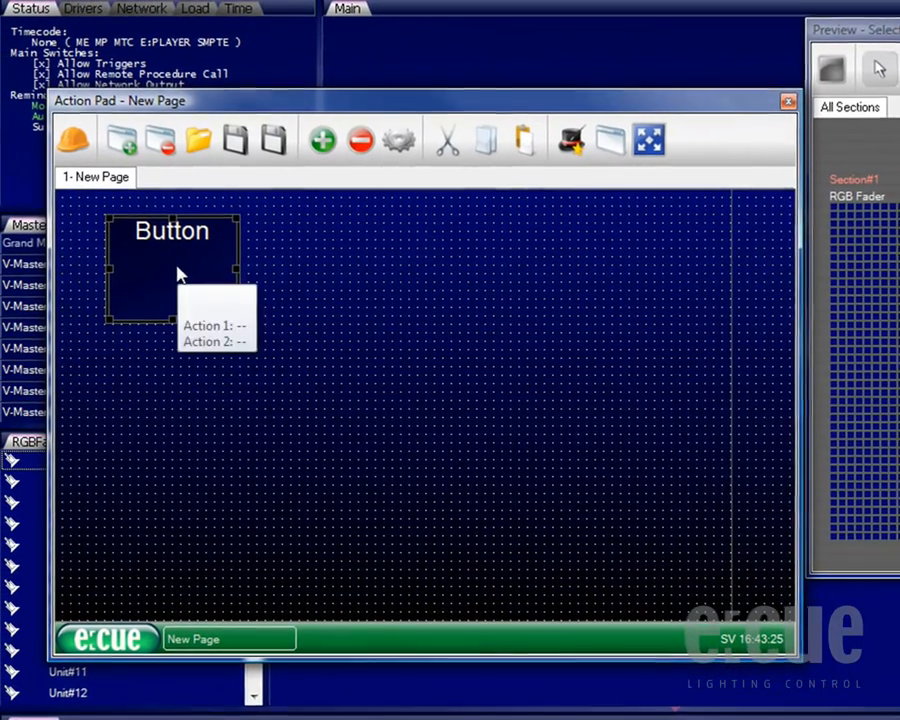
# Open the new button's properties and replace its caption with "Scrolltext"
pyautogui.doubleClick(180, 272)
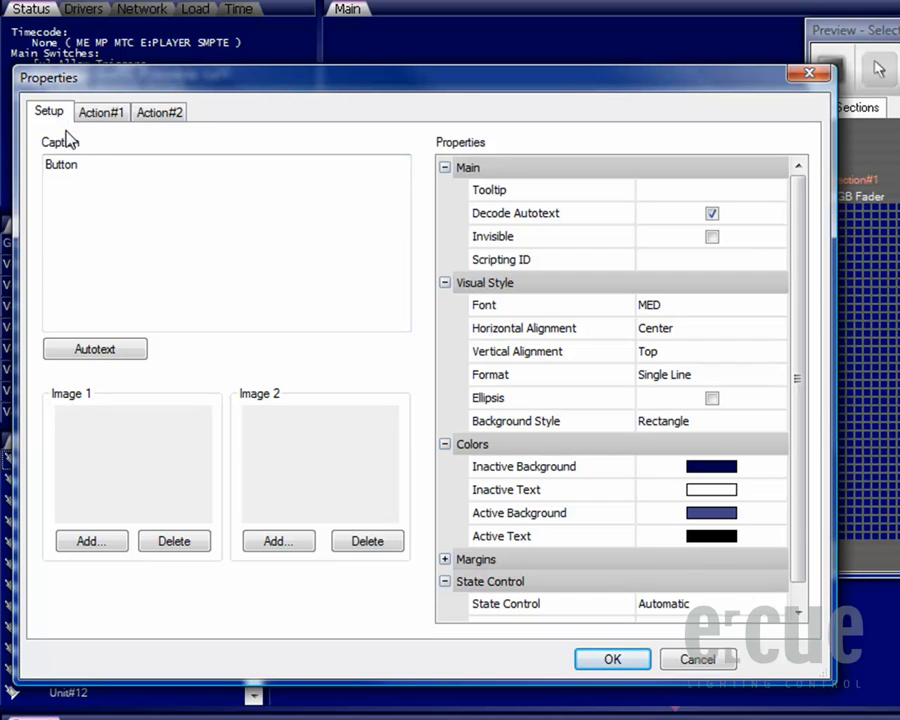
pyautogui.moveTo(82, 165); pyautogui.dragTo(38, 160)
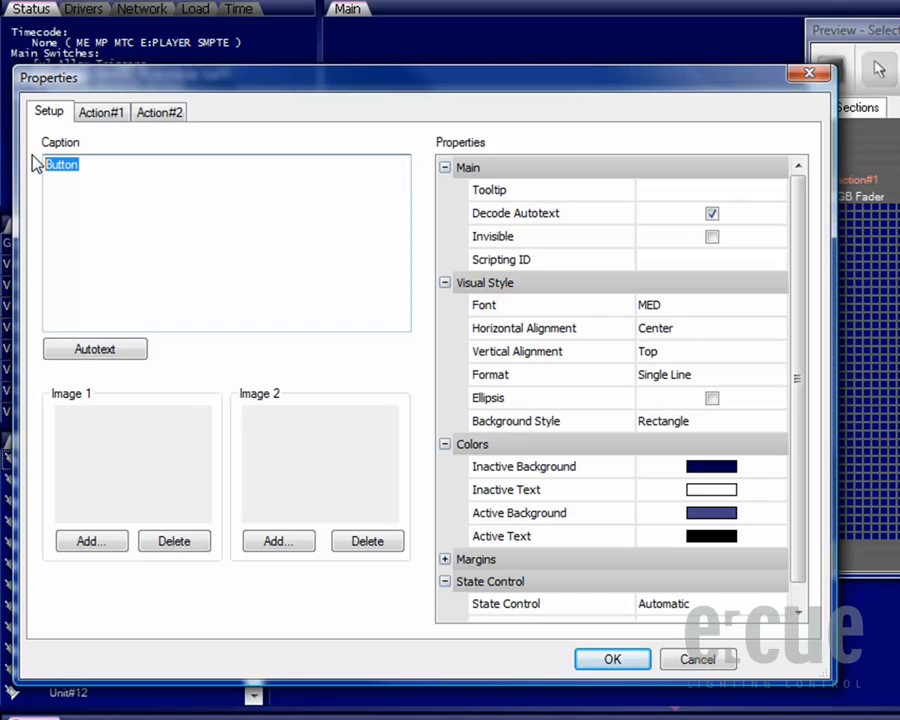
pyautogui.write('Scrolltext')
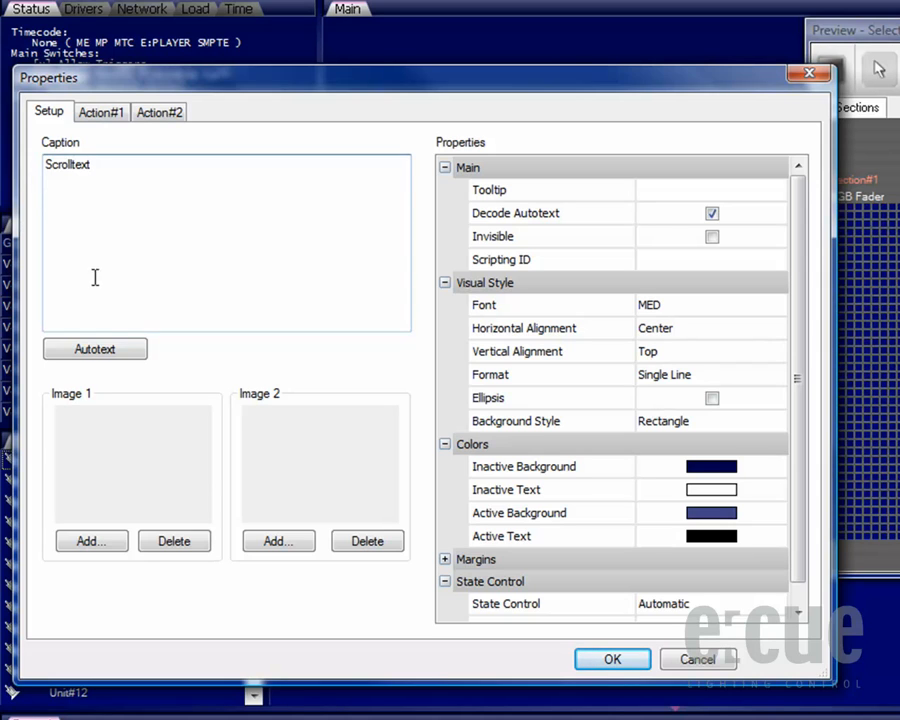
pyautogui.click(118, 352)
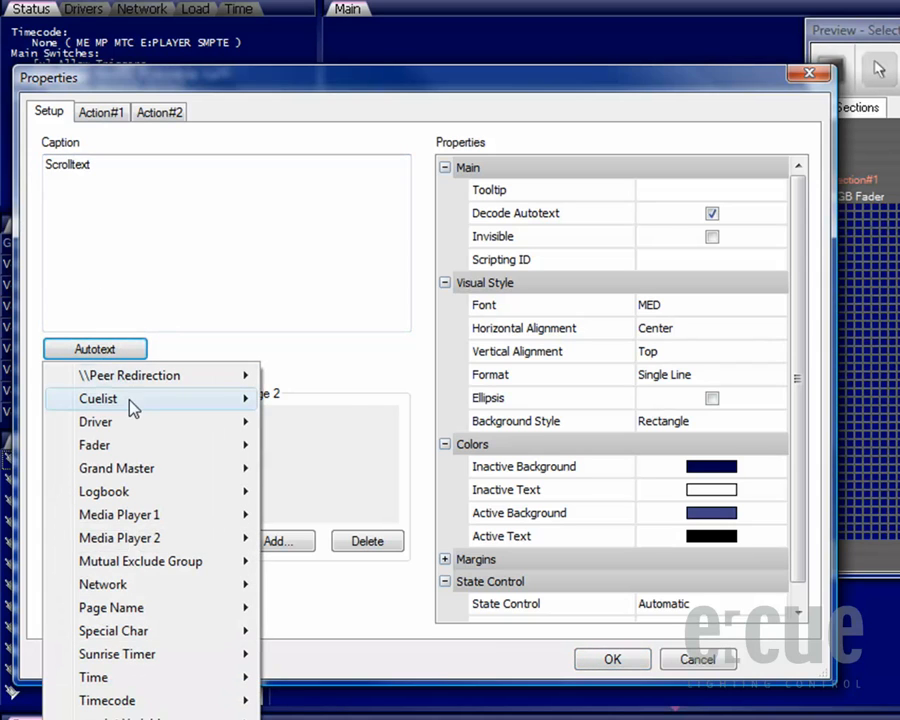
pyautogui.moveTo(133, 403)
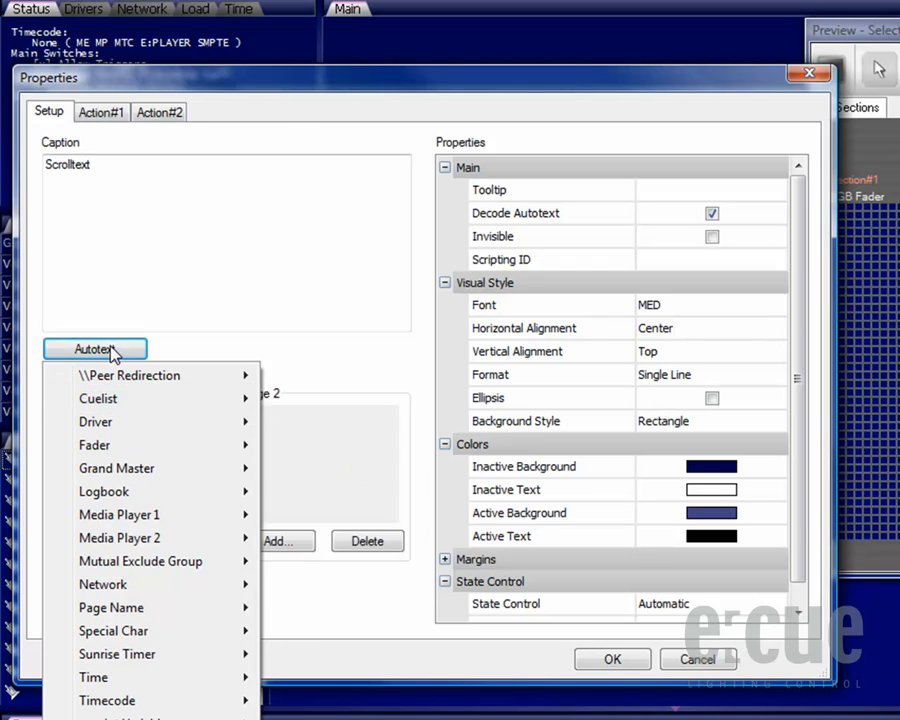
pyautogui.click(156, 349)
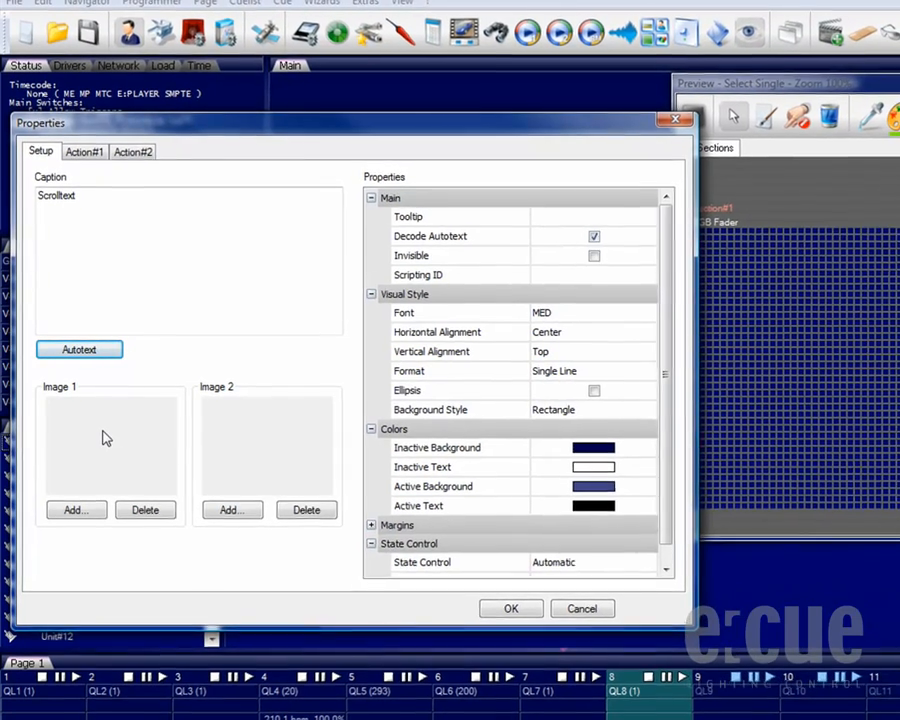
# Assign the dark round play icon from the Button Collection's buttons_dark_ecue folder as the button's Image 1
pyautogui.click(105, 437)
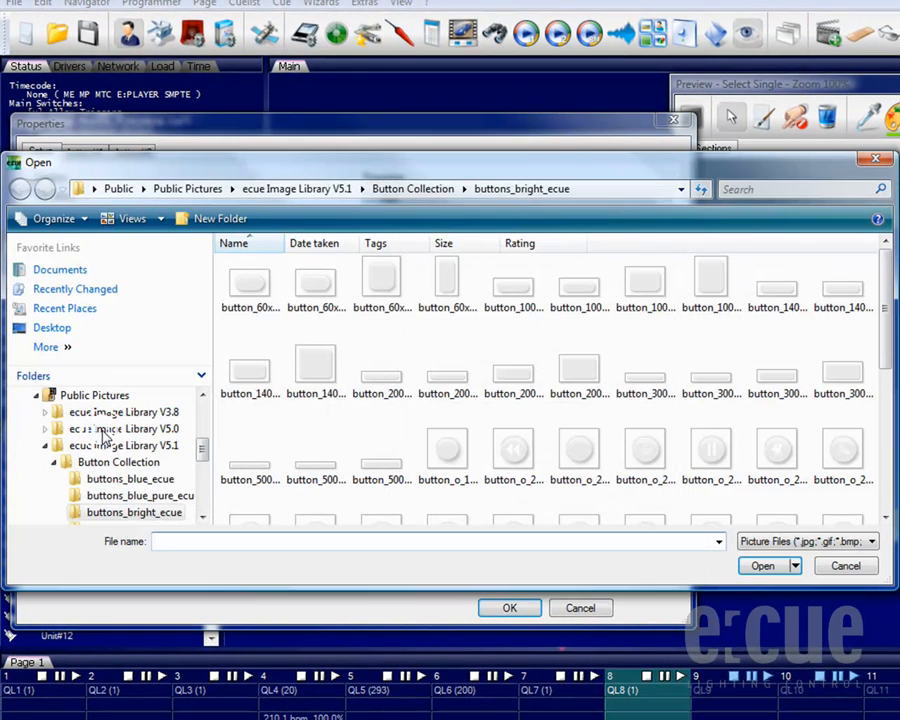
pyautogui.click(125, 463)
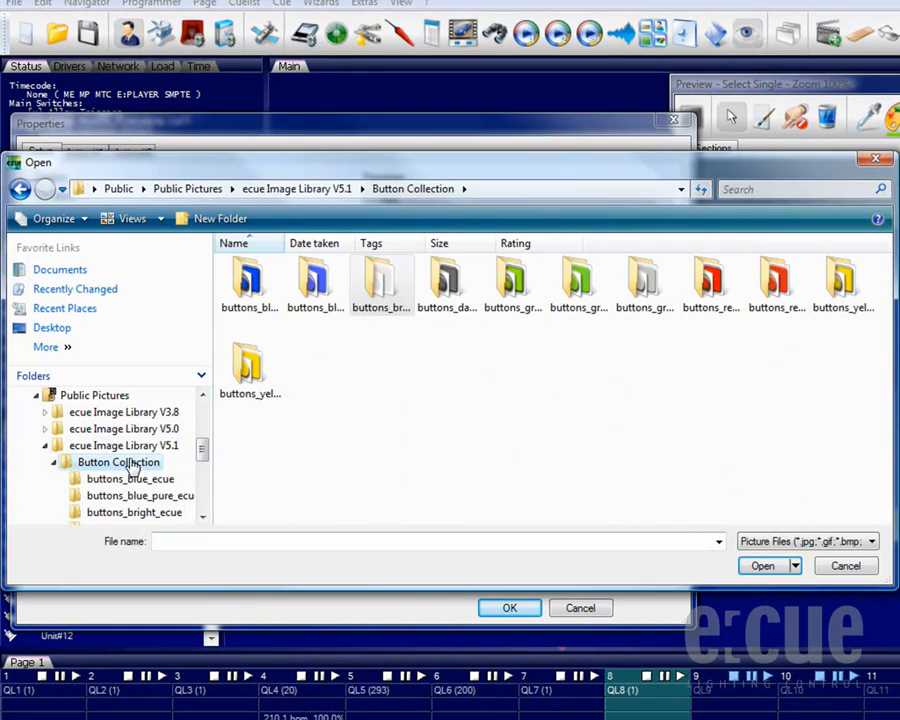
pyautogui.doubleClick(448, 282)
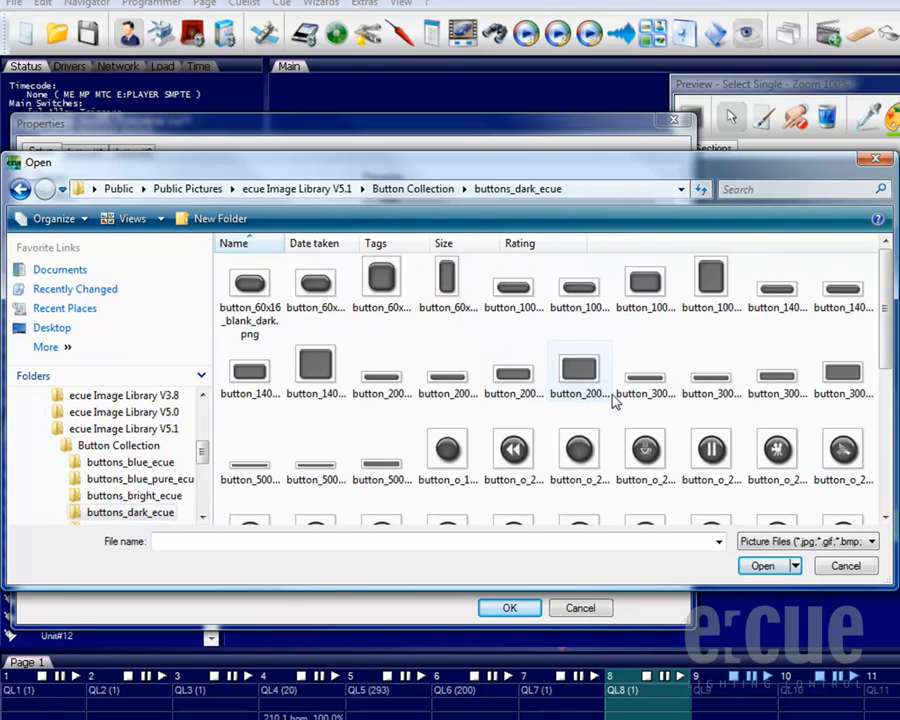
pyautogui.scroll(-3, 610, 398)
pyautogui.click(580, 492)
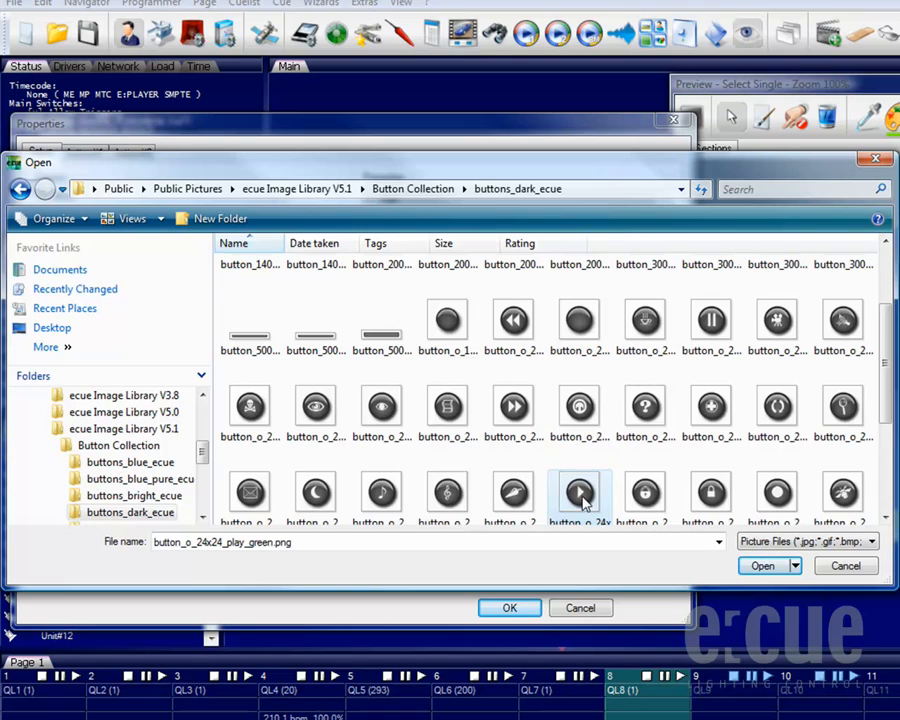
pyautogui.doubleClick(582, 496)
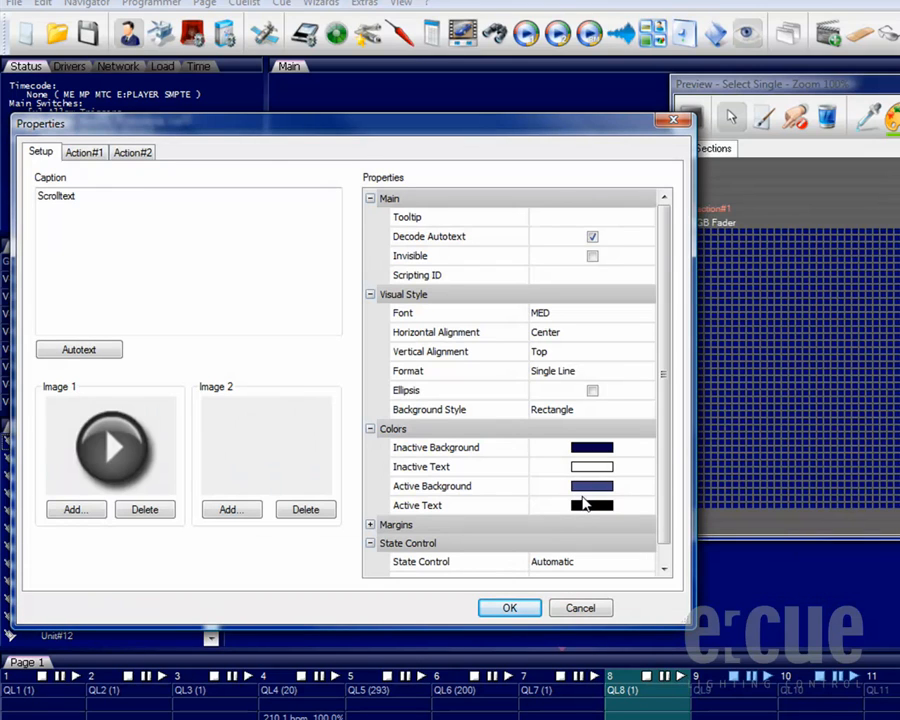
# Assign the red round stop icon from the Button Collection's buttons_red_ecue folder as the button's Image 2
pyautogui.click(258, 450)
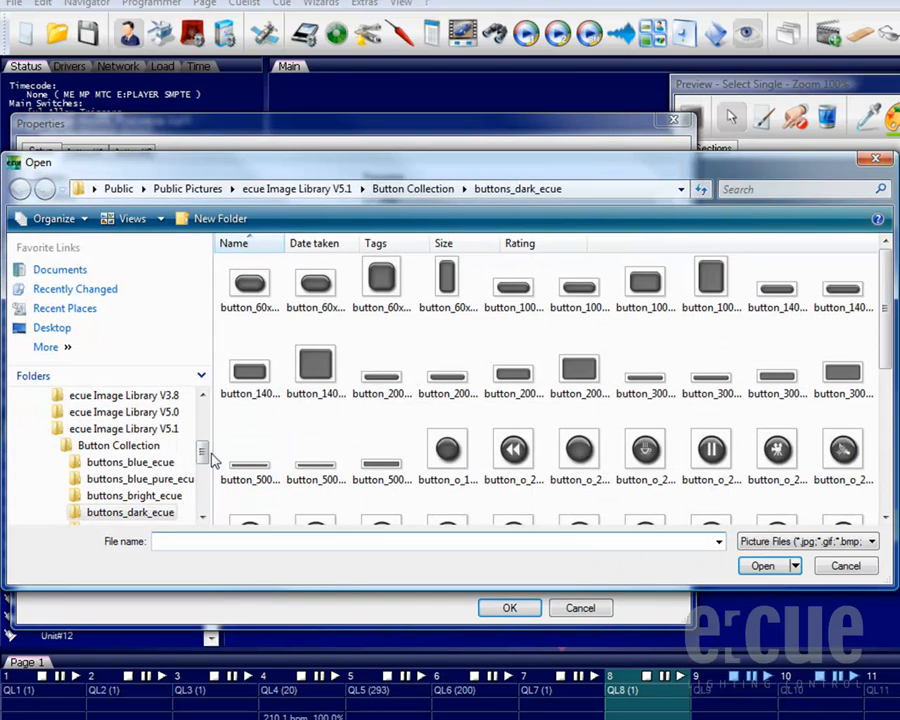
pyautogui.click(140, 452)
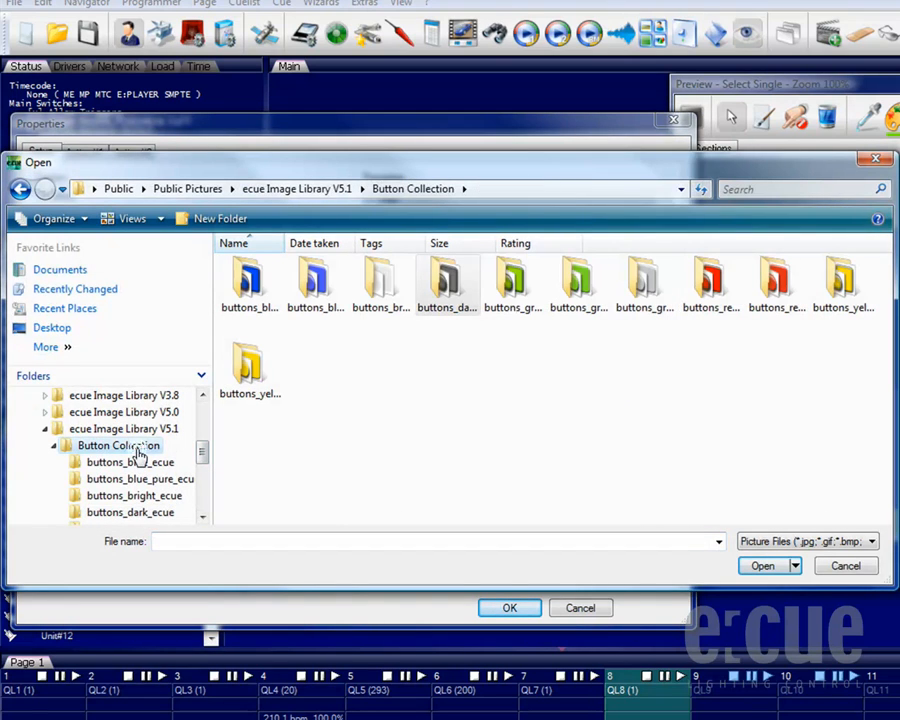
pyautogui.doubleClick(707, 290)
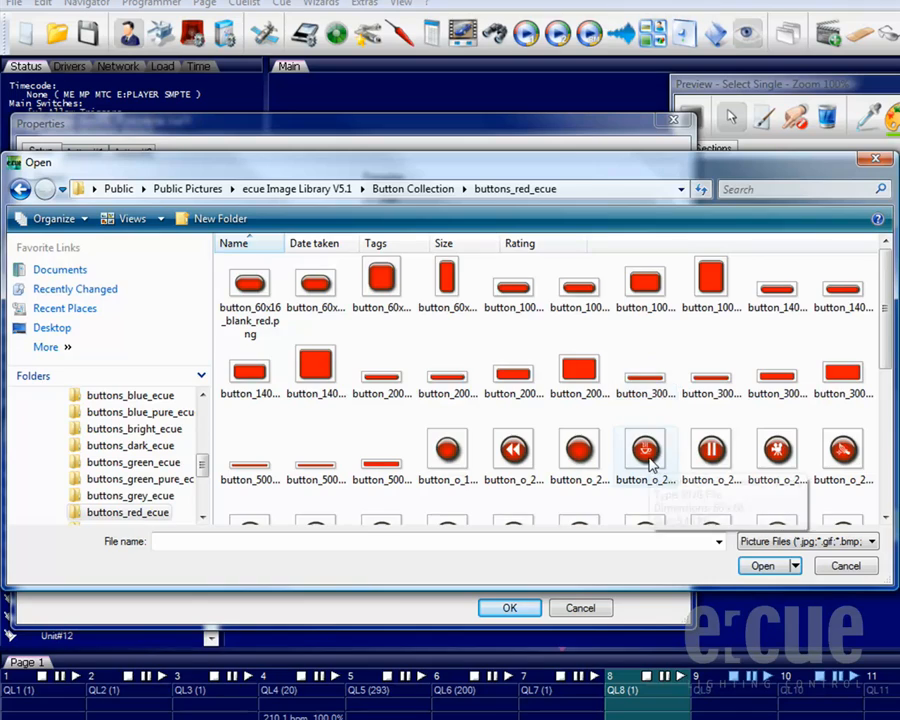
pyautogui.scroll(-3, 648, 465)
pyautogui.scroll(-2, 650, 465)
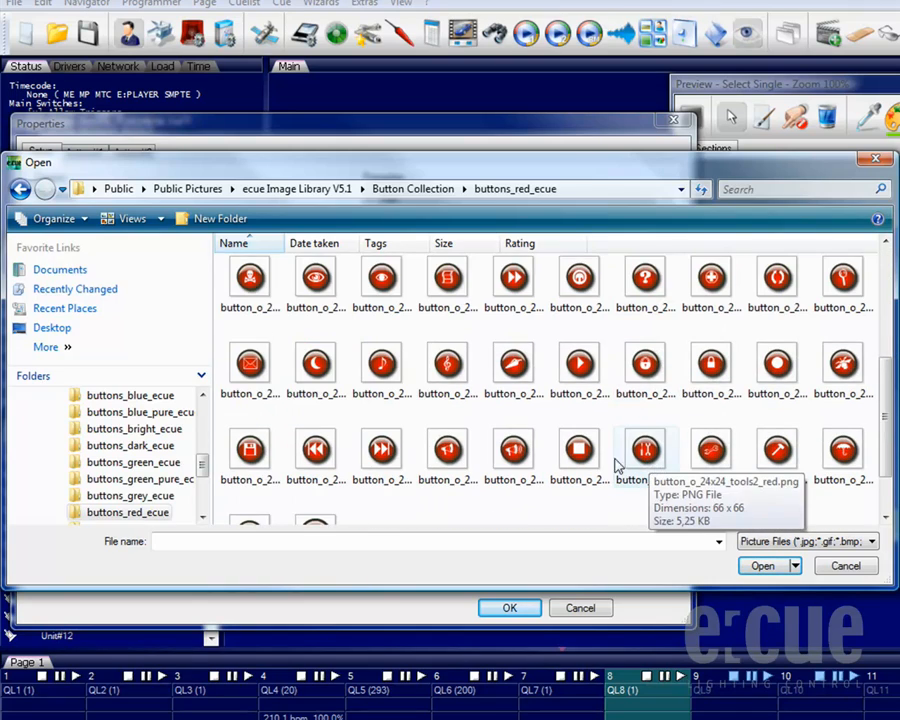
pyautogui.doubleClick(581, 452)
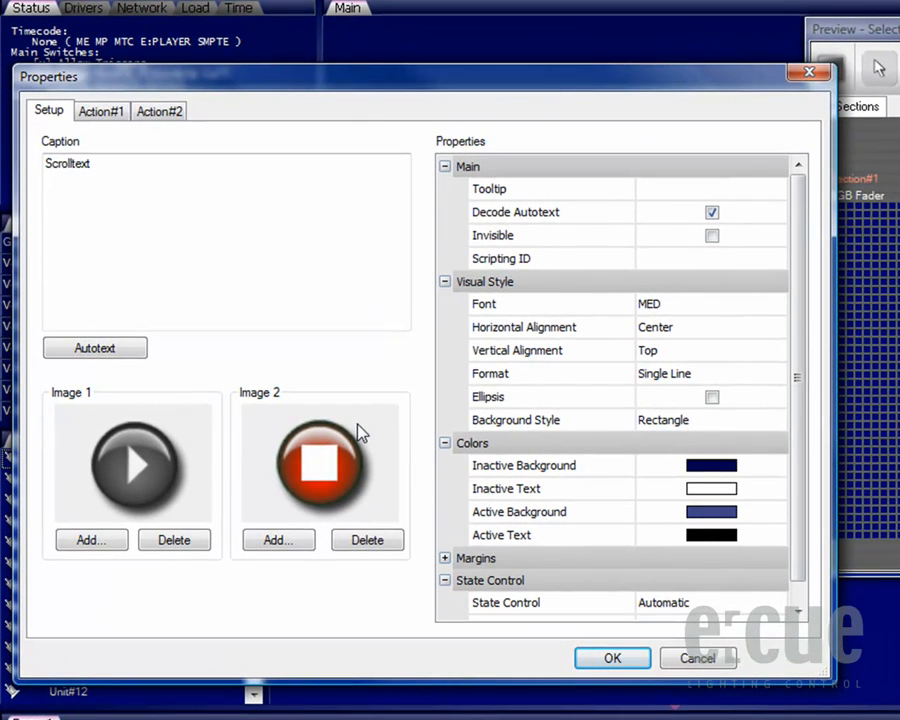
pyautogui.click(711, 213)
pyautogui.click(709, 305)
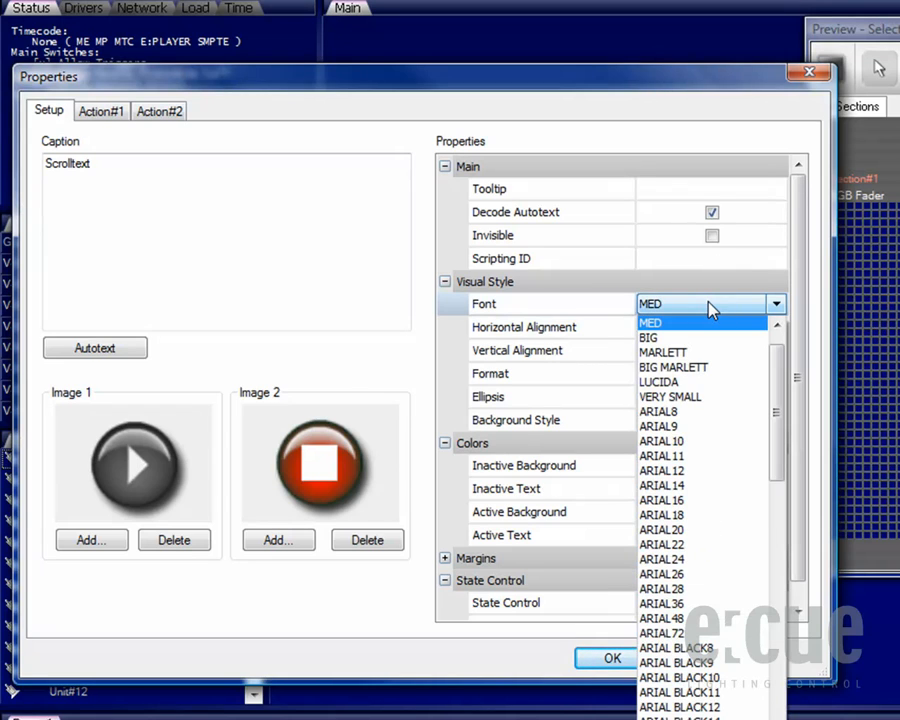
pyautogui.click(709, 306)
pyautogui.click(706, 333)
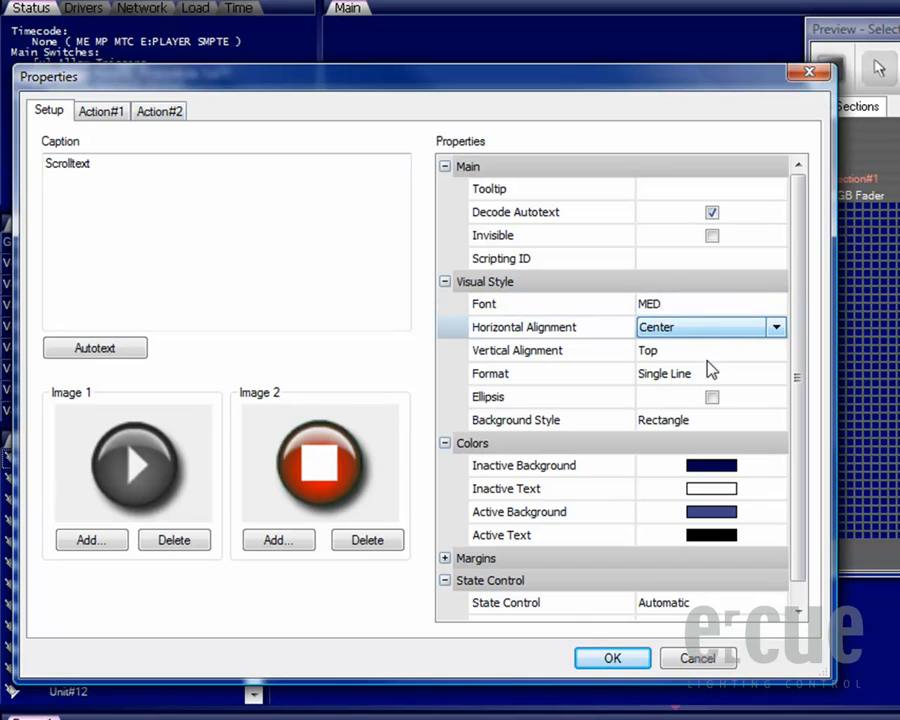
pyautogui.click(709, 375)
pyautogui.click(710, 376)
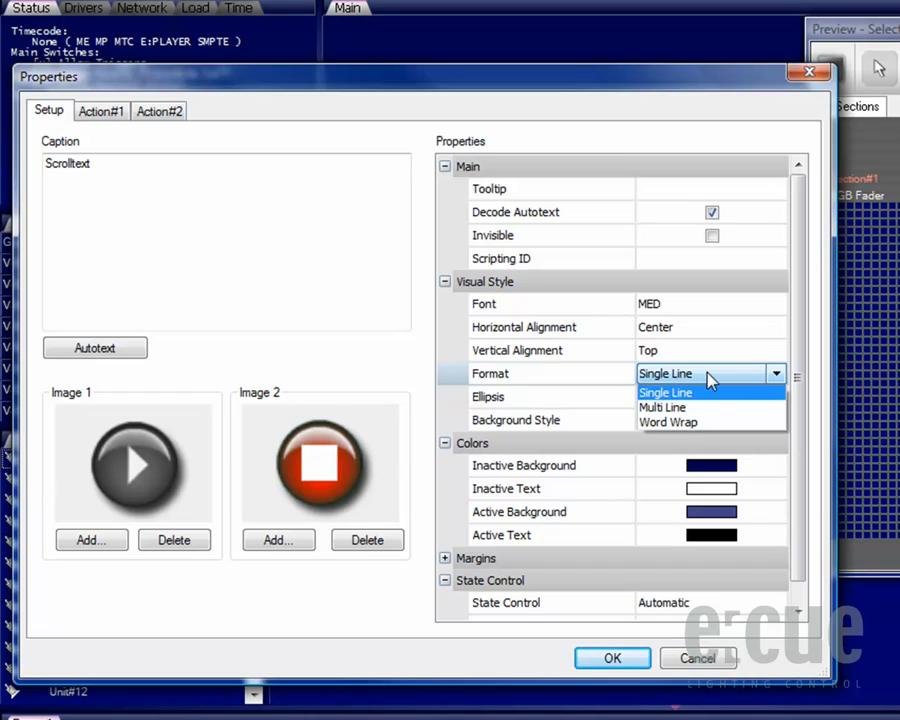
pyautogui.click(709, 376)
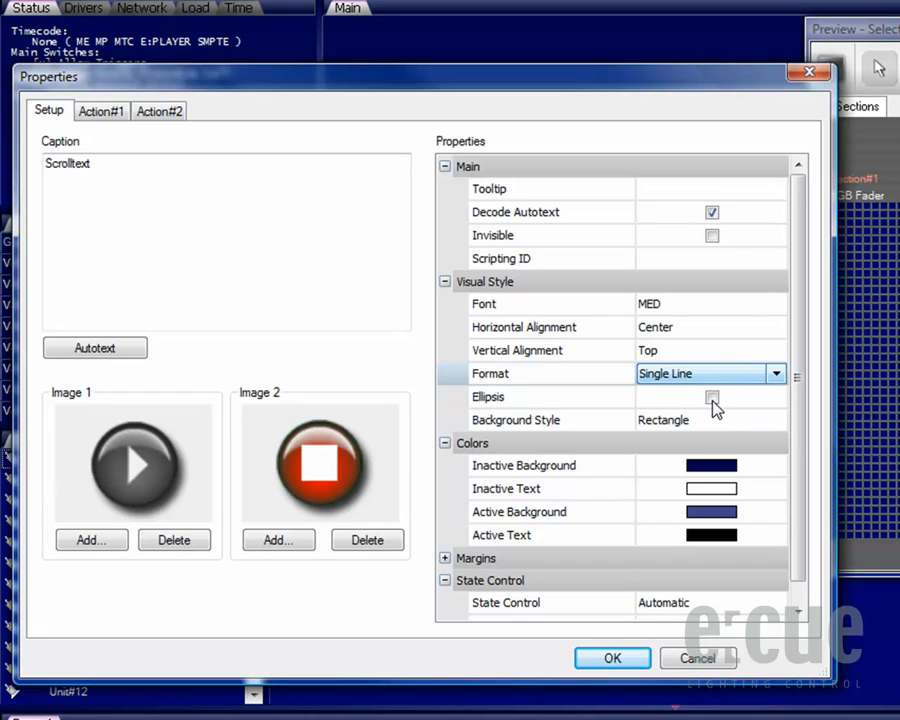
# Set the button's background style to <none> and its active text color to white
pyautogui.click(714, 422)
pyautogui.click(714, 421)
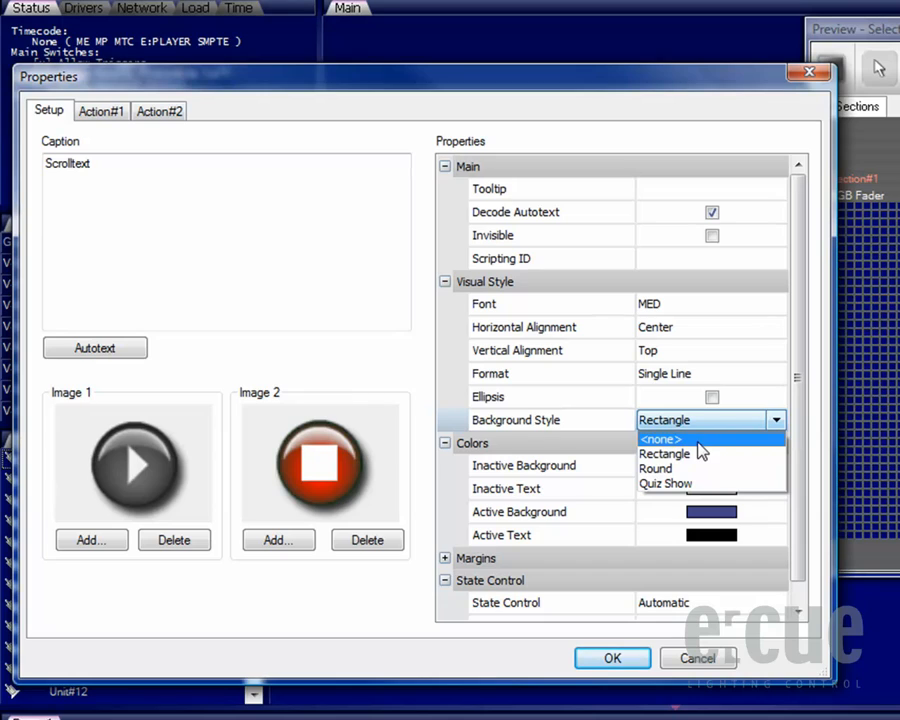
pyautogui.click(692, 440)
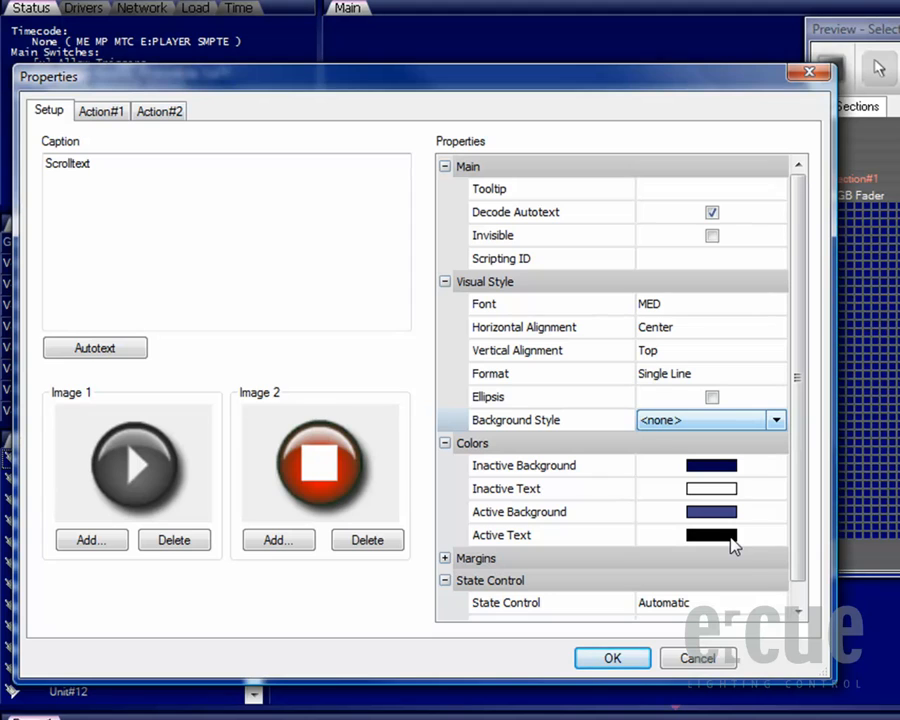
pyautogui.click(777, 539)
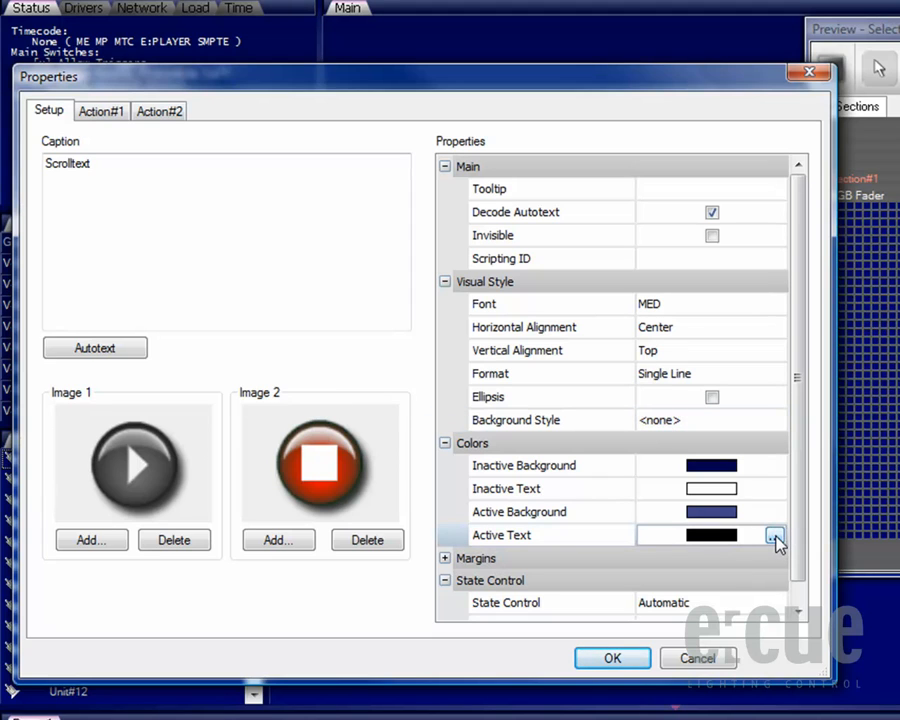
pyautogui.click(775, 538)
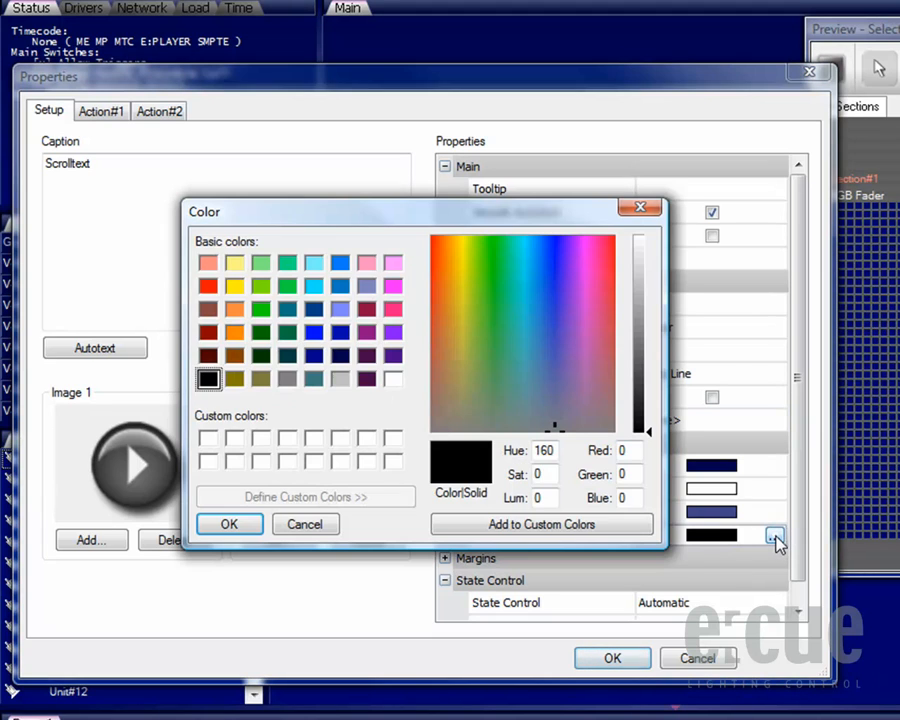
pyautogui.click(391, 380)
pyautogui.click(244, 525)
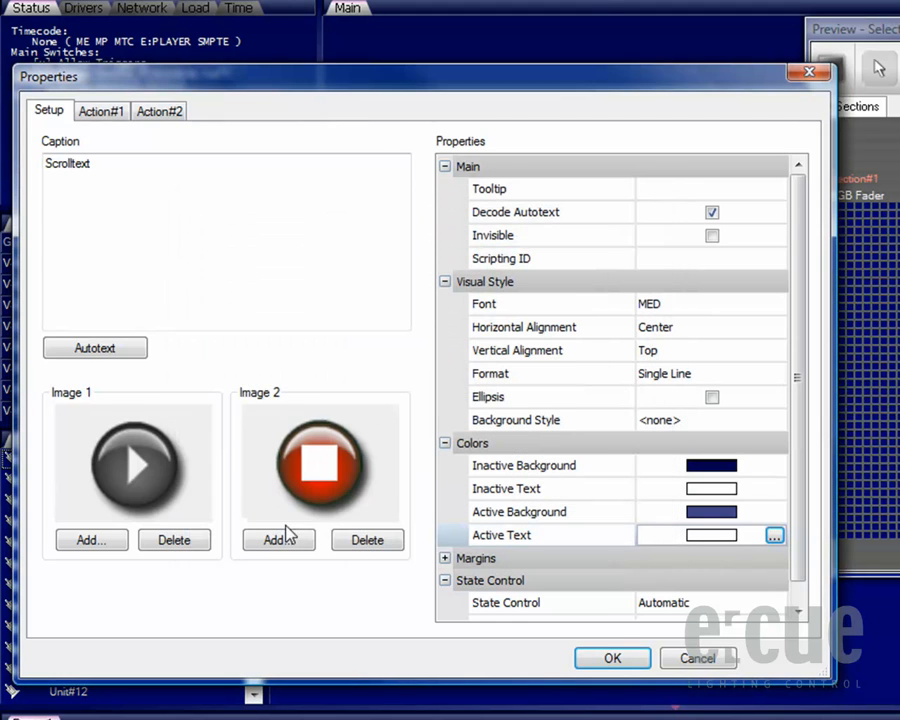
pyautogui.moveTo(798, 528); pyautogui.dragTo(800, 573)
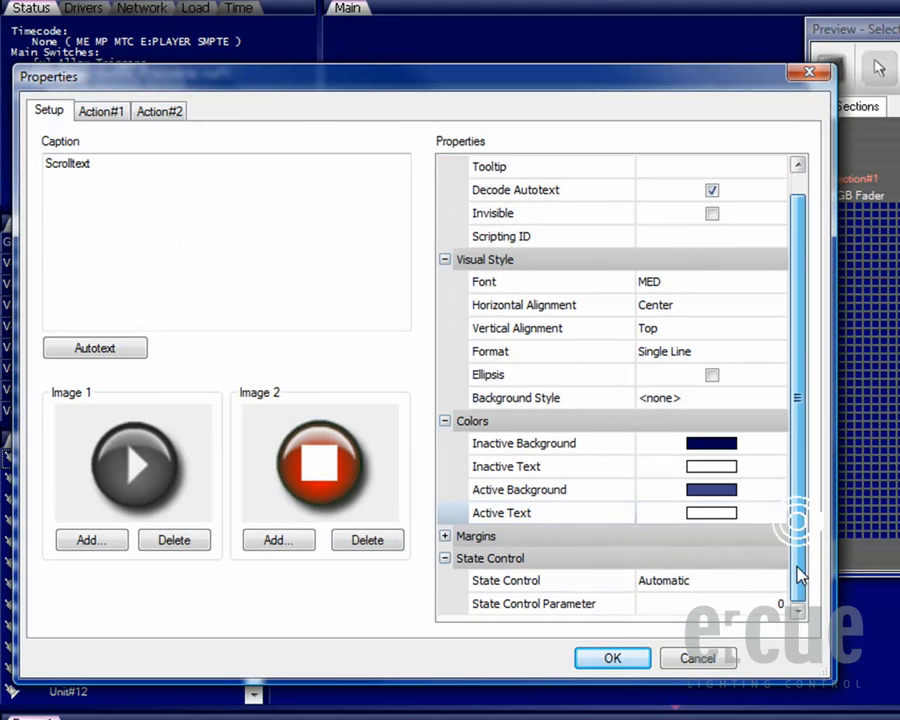
pyautogui.click(444, 536)
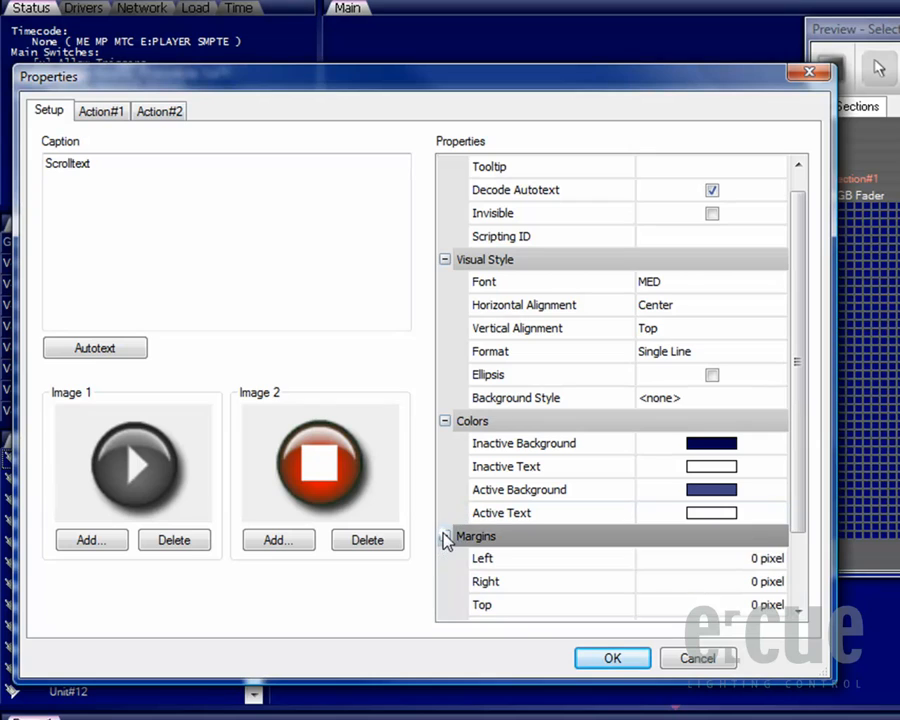
pyautogui.moveTo(808, 538); pyautogui.dragTo(804, 563)
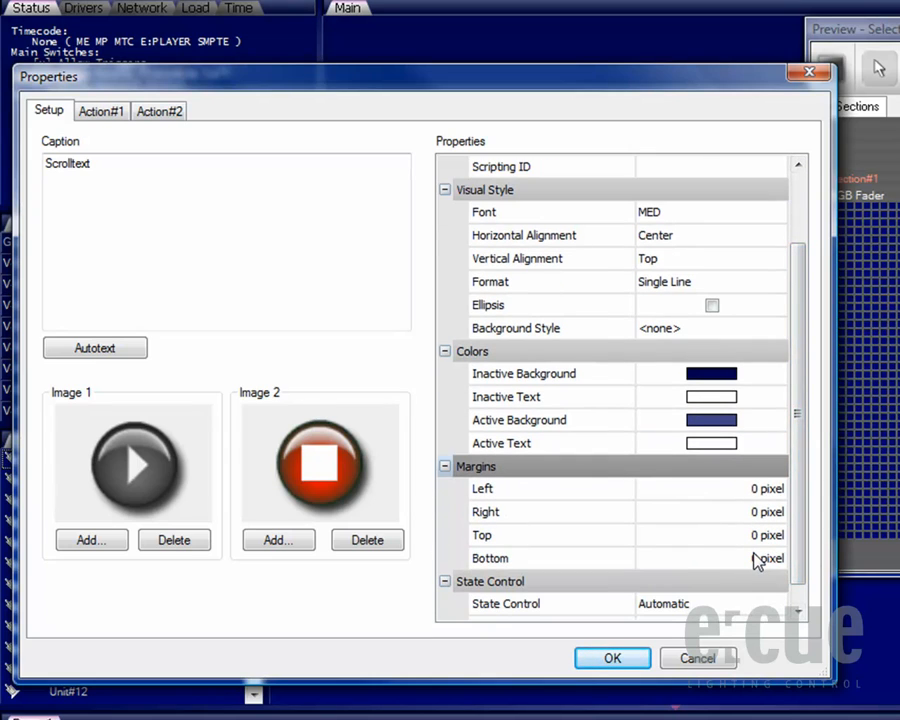
pyautogui.moveTo(793, 539); pyautogui.dragTo(793, 577)
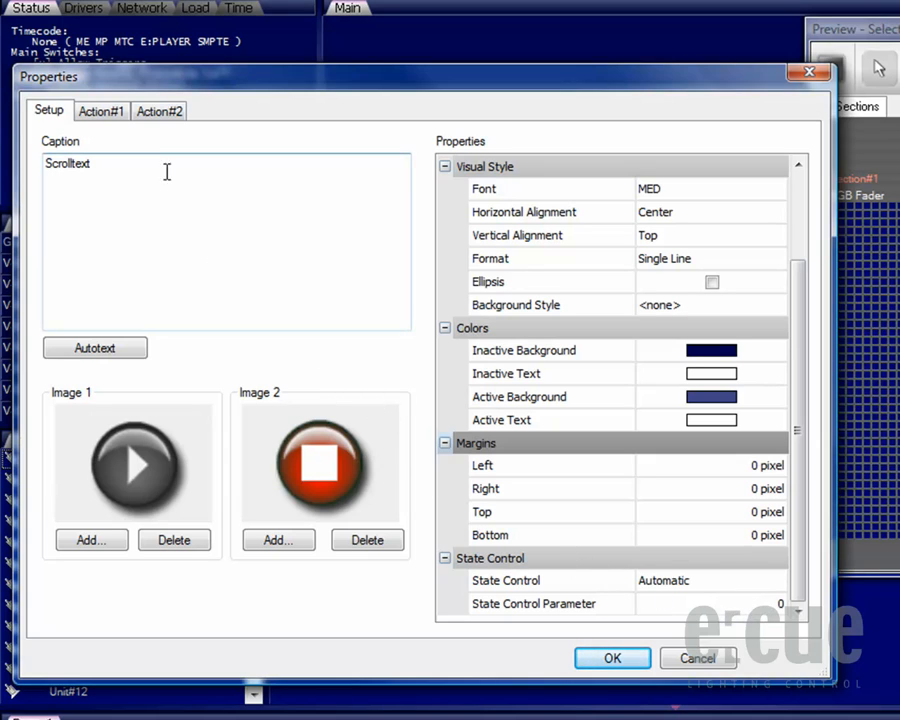
# Configure the button's Action#1 as a Cuelist action for QL5 with Toggle Play and apply the properties
pyautogui.click(102, 112)
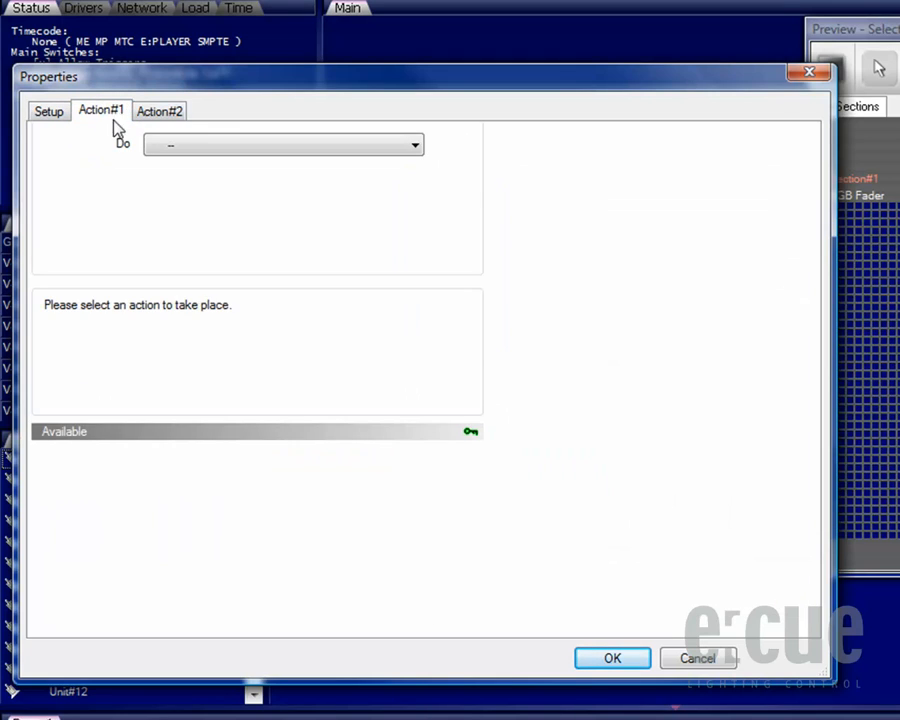
pyautogui.click(355, 149)
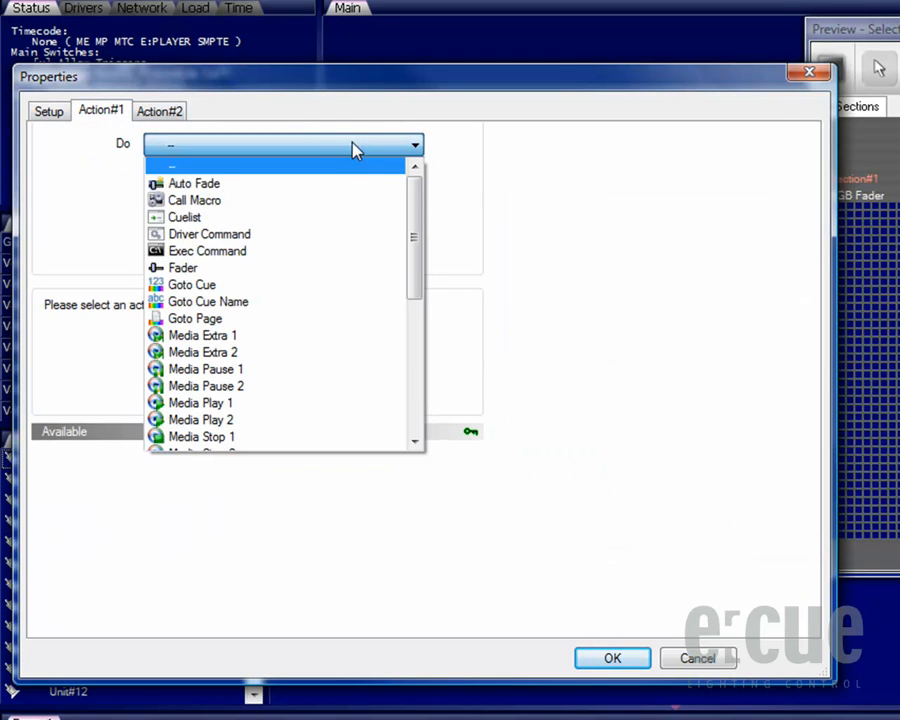
pyautogui.click(338, 218)
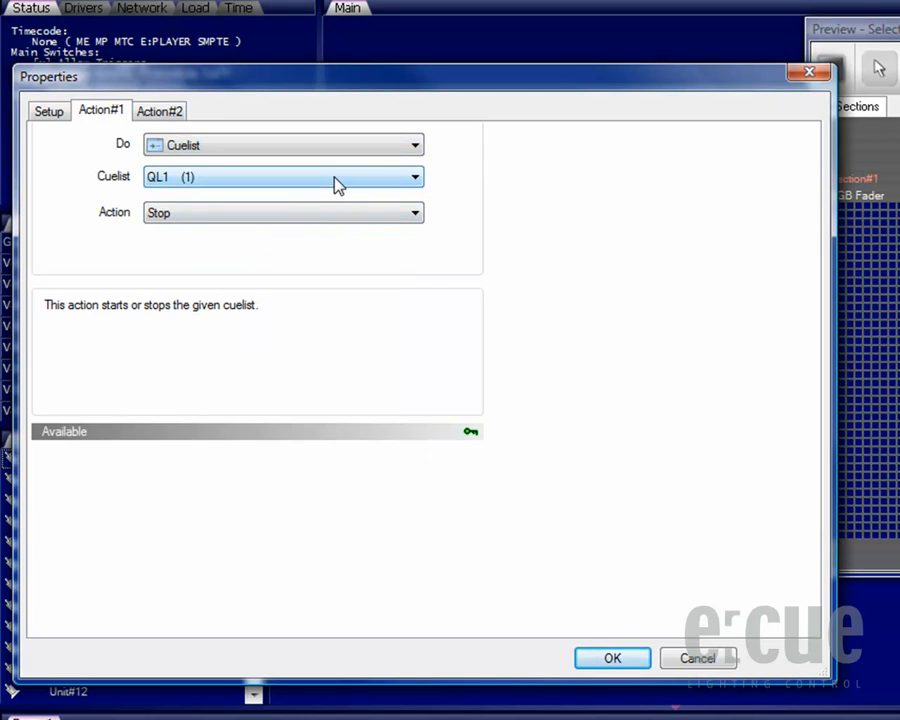
pyautogui.click(337, 183)
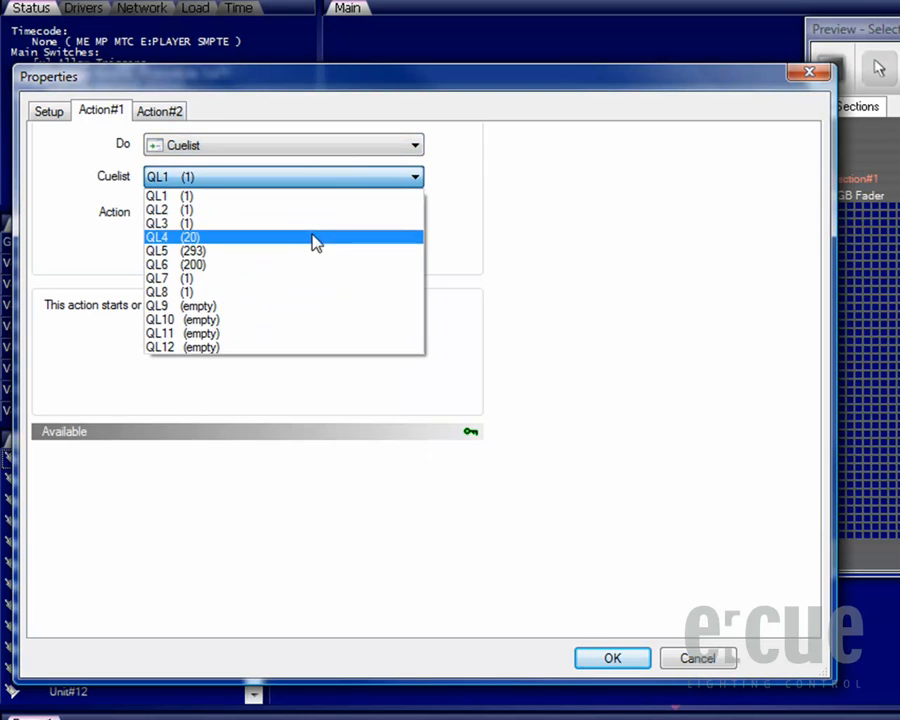
pyautogui.click(268, 256)
pyautogui.click(292, 216)
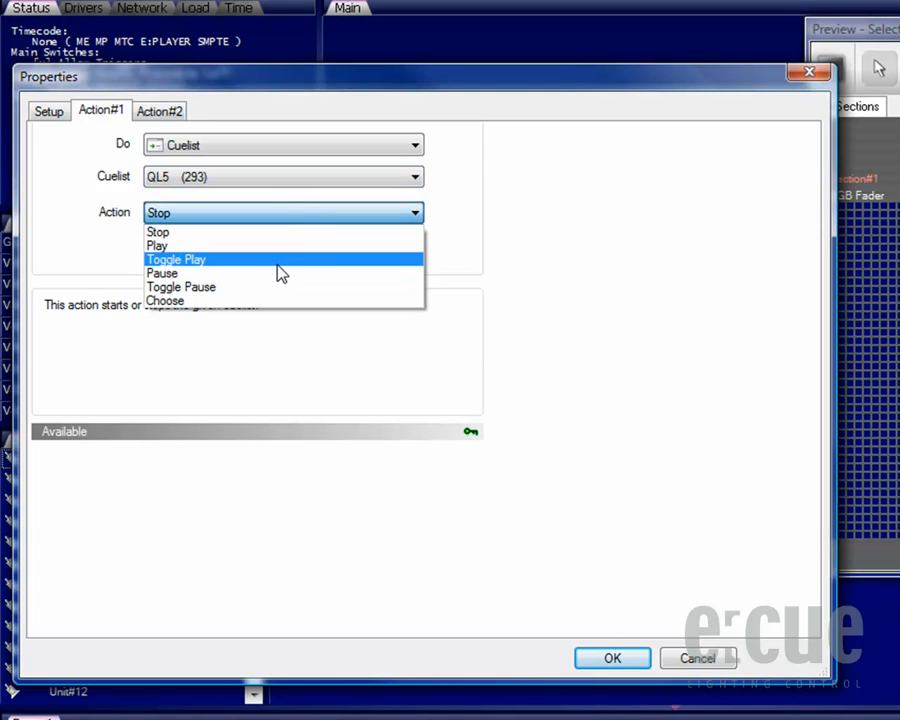
pyautogui.click(278, 262)
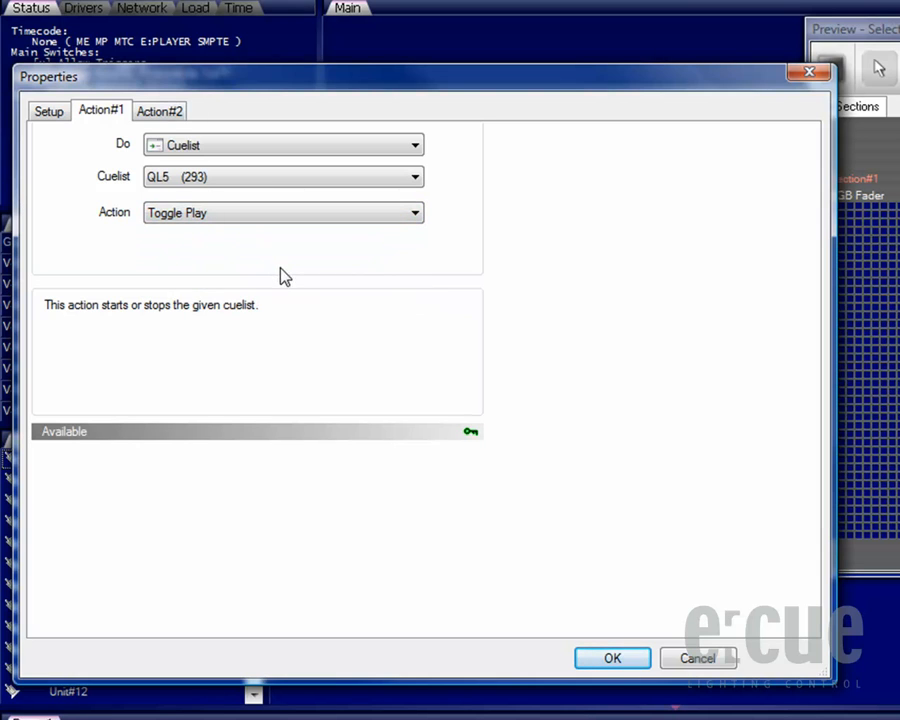
pyautogui.click(629, 657)
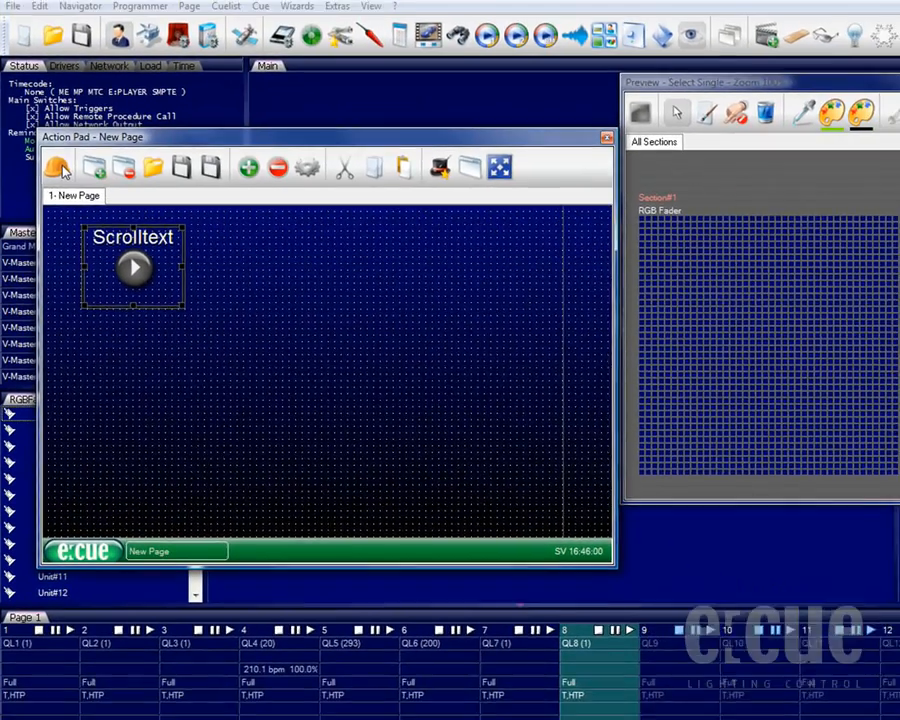
# Leave the Action Pad's edit mode and test the Scrolltext button by starting and stopping its cuelist playback
pyautogui.click(73, 139)
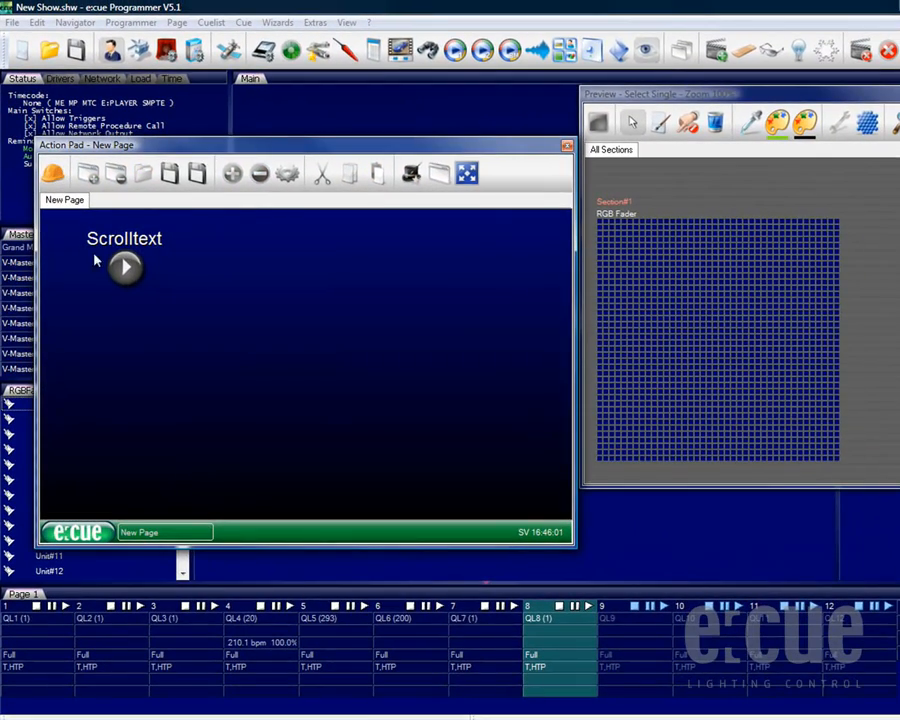
pyautogui.click(125, 268)
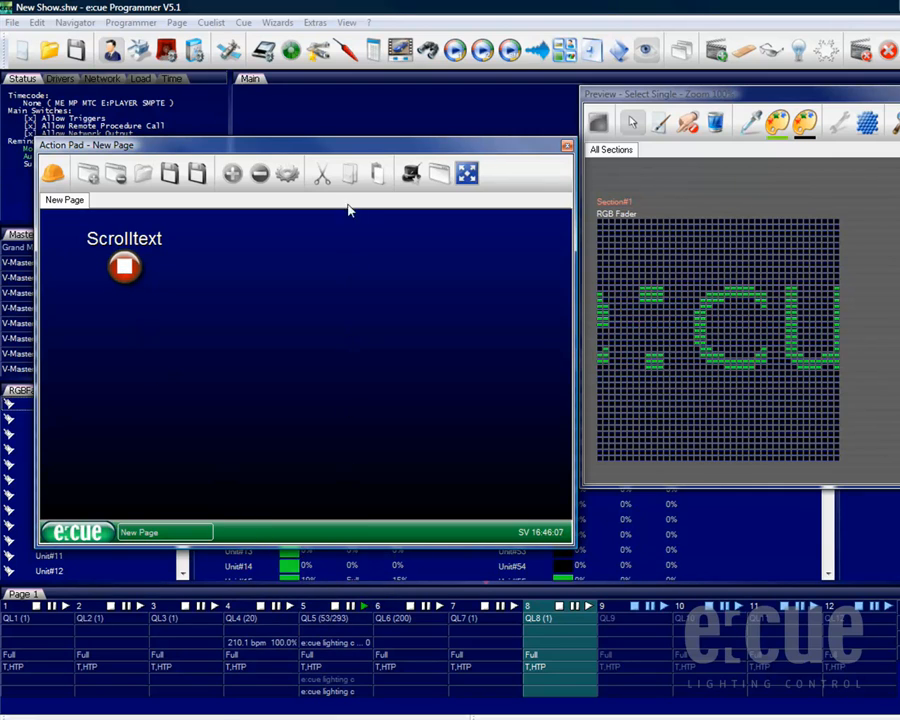
pyautogui.moveTo(344, 141); pyautogui.dragTo(334, 275)
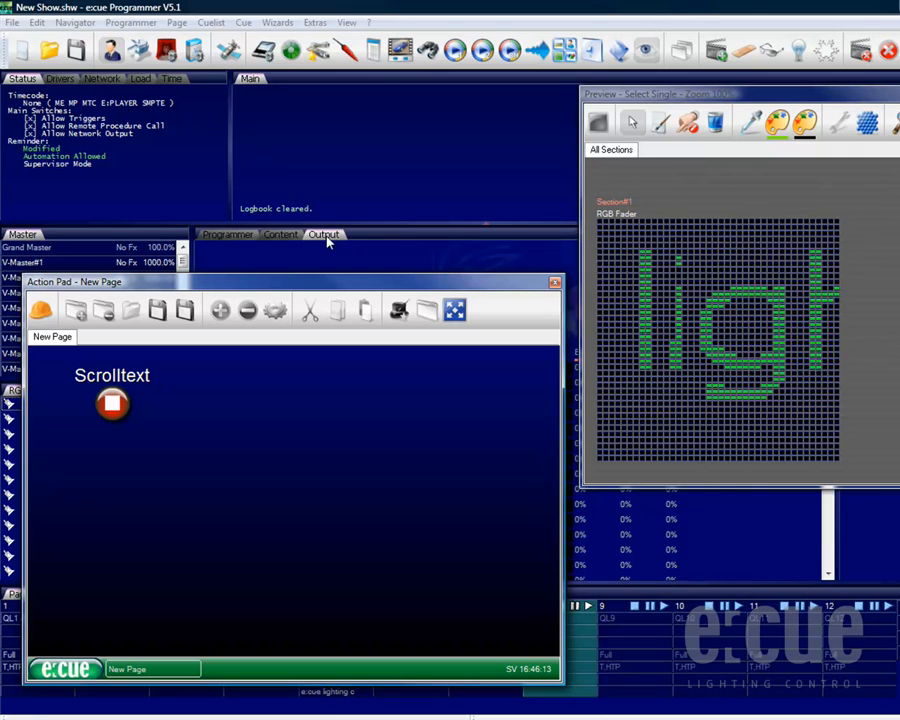
pyautogui.moveTo(328, 290); pyautogui.dragTo(328, 138)
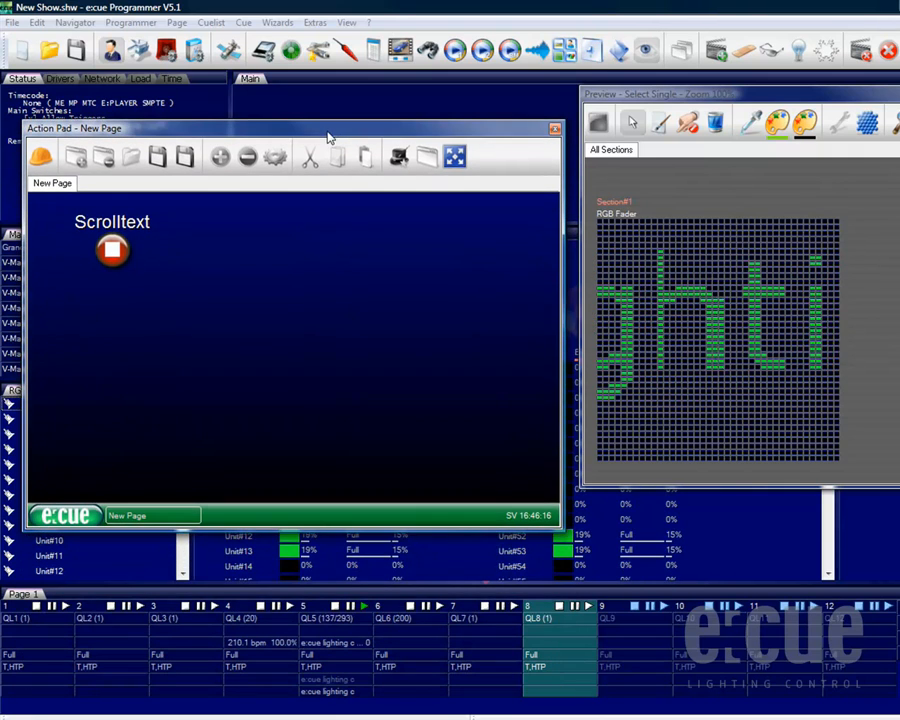
pyautogui.click(113, 250)
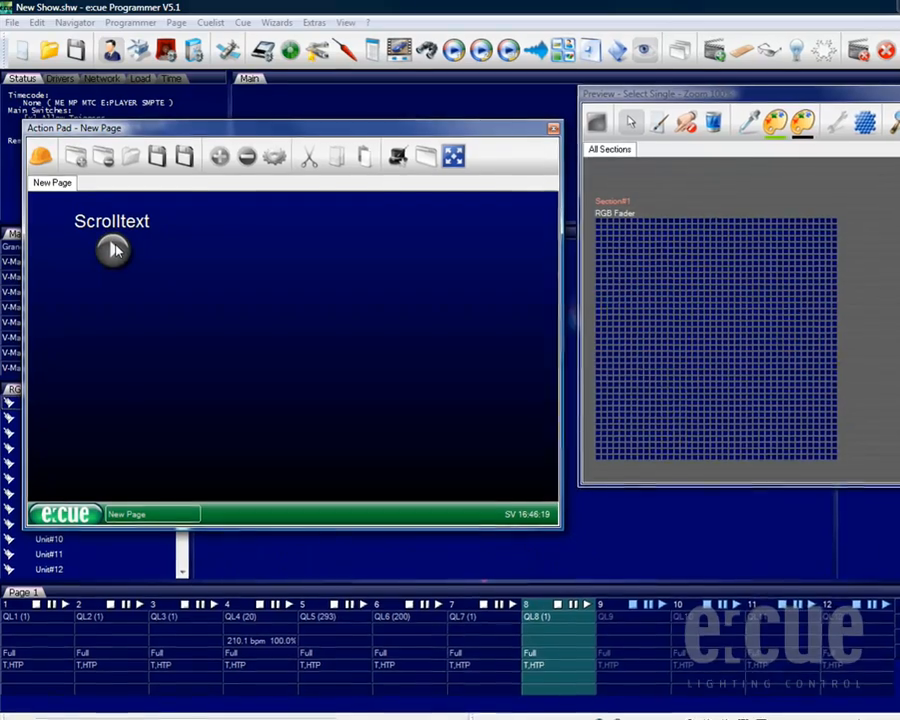